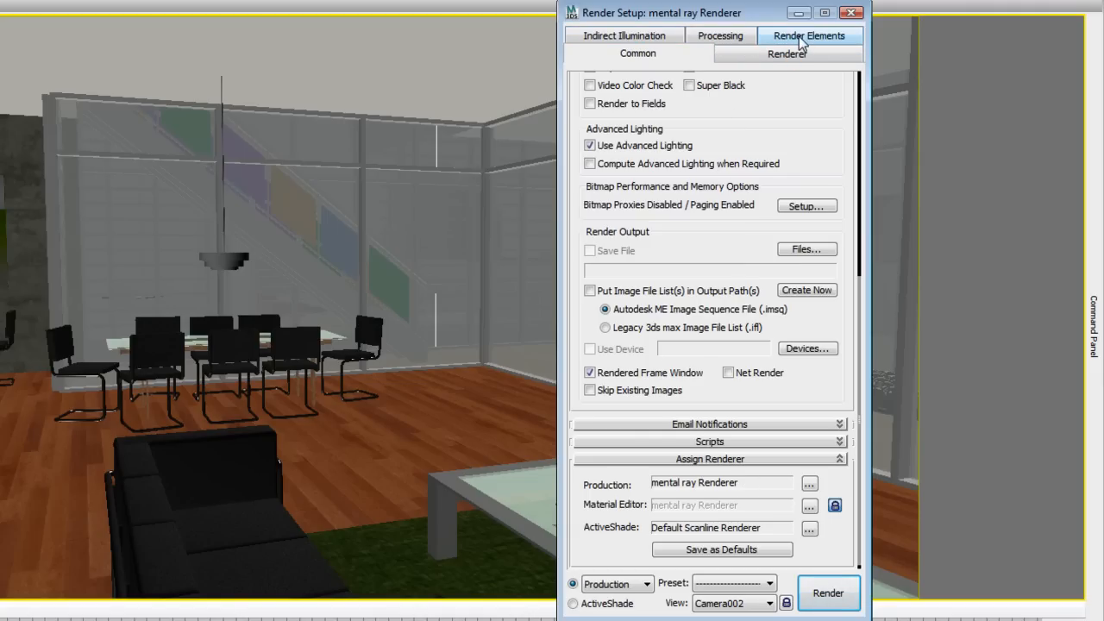
# Step: Set Final Gather to 3 diffuse bounces and the Low precision preset
pyautogui.click(596, 35)
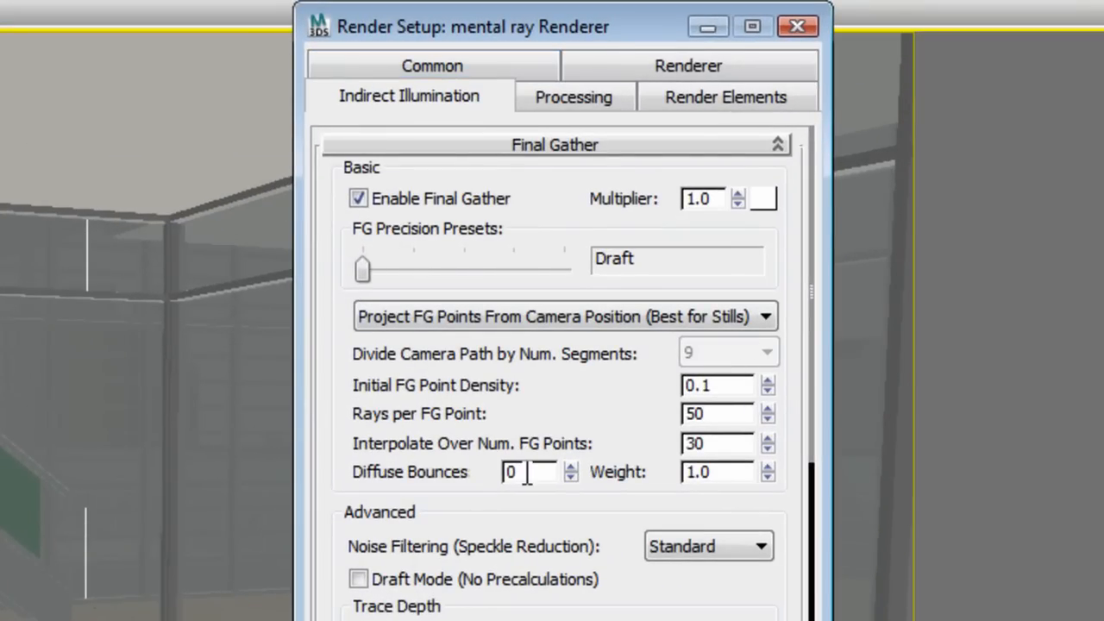
pyautogui.moveTo(588, 397); pyautogui.dragTo(568, 398)
pyautogui.write('3')
pyautogui.moveTo(387, 270); pyautogui.dragTo(411, 269)
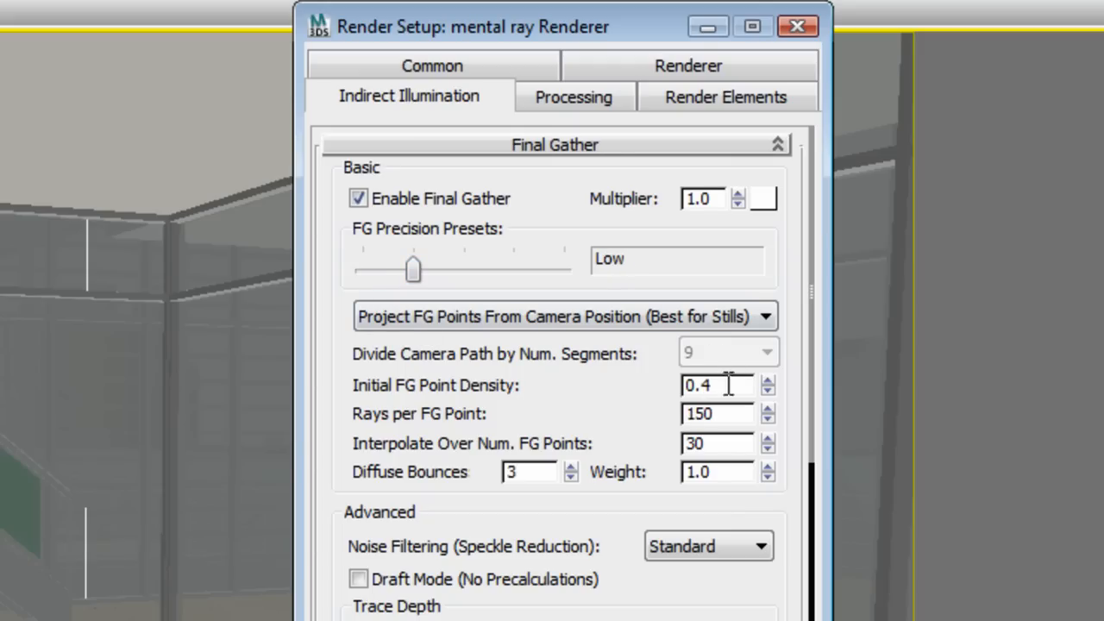
# Step: Set the soft shadows precision multiplier to 4 and the glossy reflections and refractions precision multipliers to 3
pyautogui.click(658, 73)
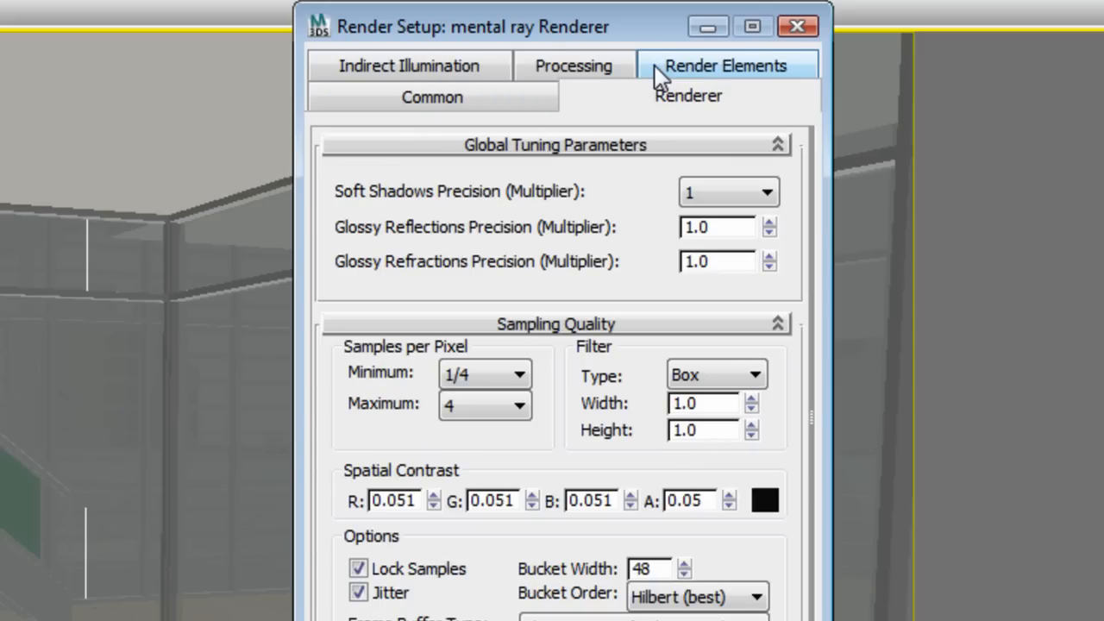
pyautogui.click(747, 193)
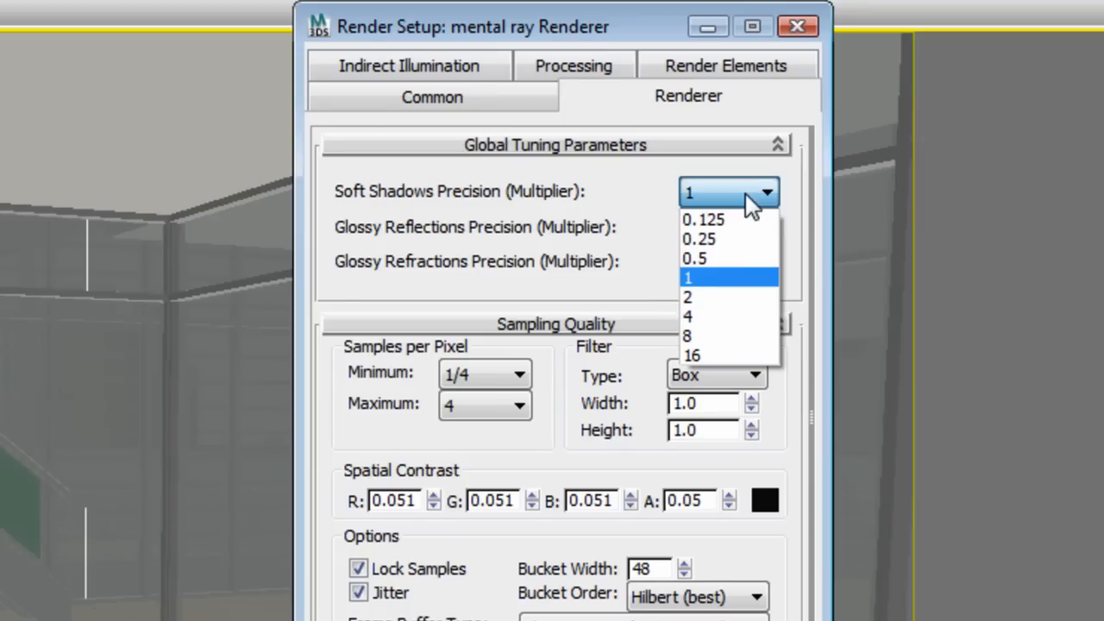
pyautogui.click(721, 315)
pyautogui.click(674, 225)
pyautogui.write('3')
pyautogui.press('Return')
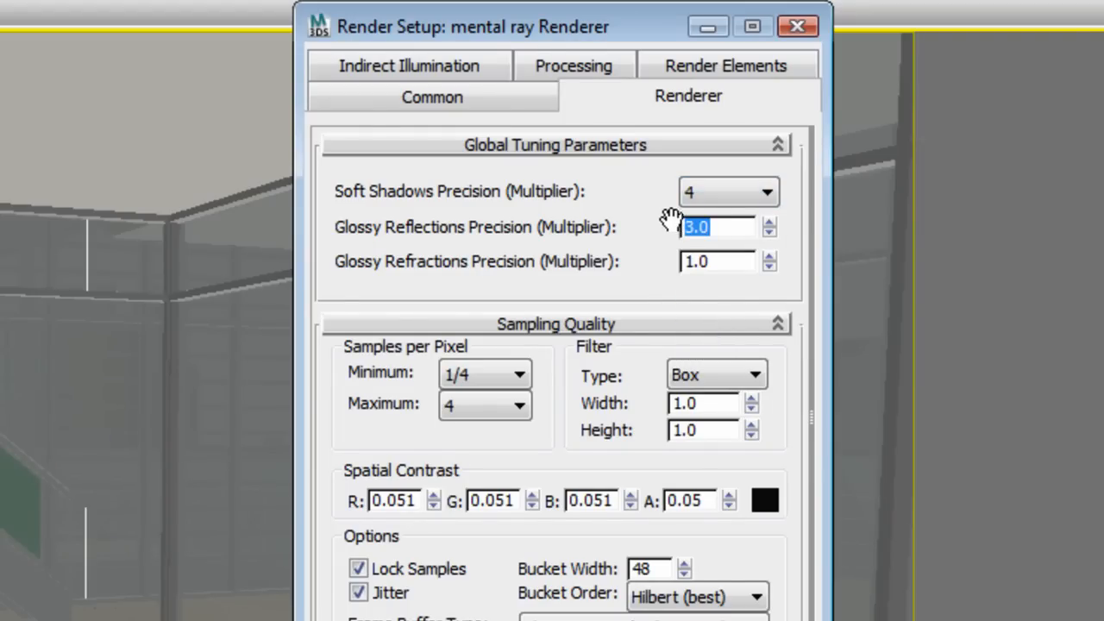
pyautogui.click(694, 263)
pyautogui.write('3')
pyautogui.press('Return')
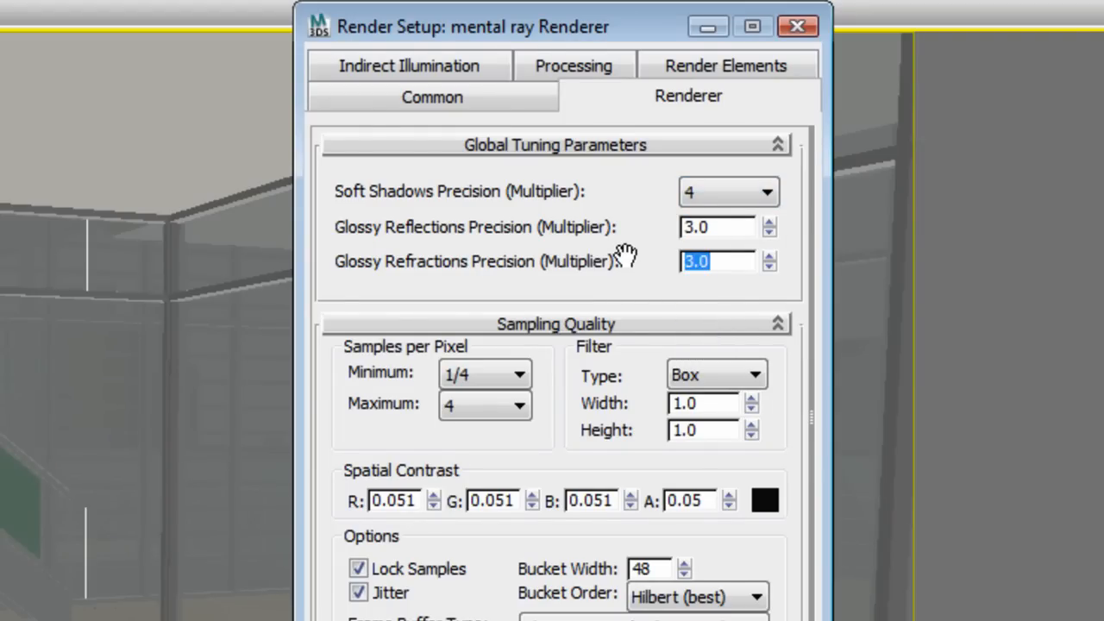
# Step: Set the samples per pixel to a minimum of 1 and a maximum of 16, and render the Camera002 view
pyautogui.click(519, 375)
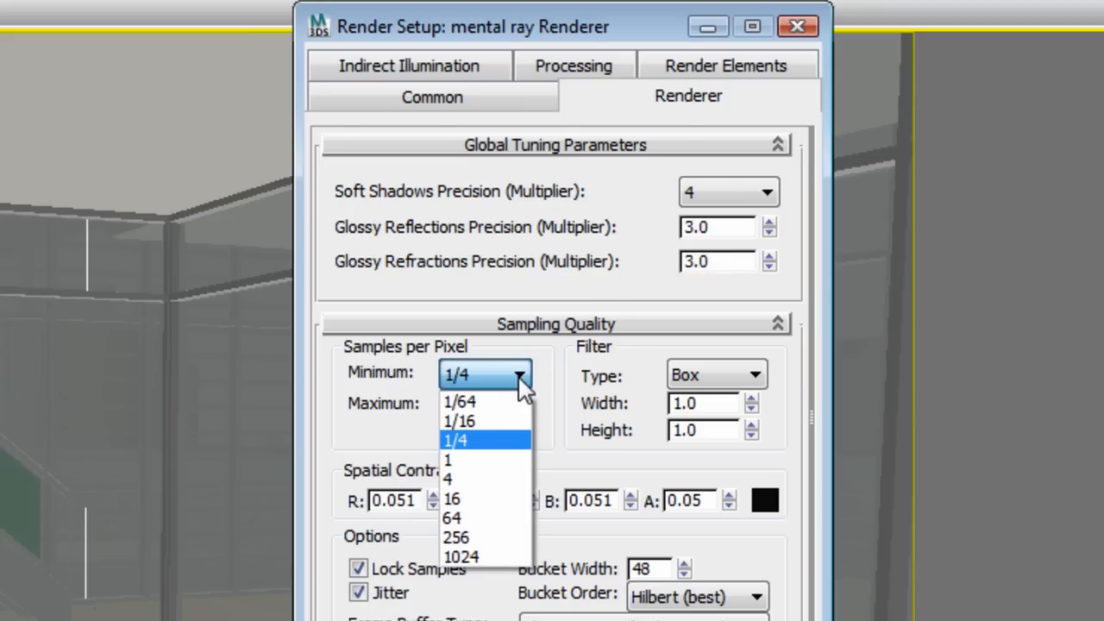
pyautogui.click(506, 451)
pyautogui.click(521, 405)
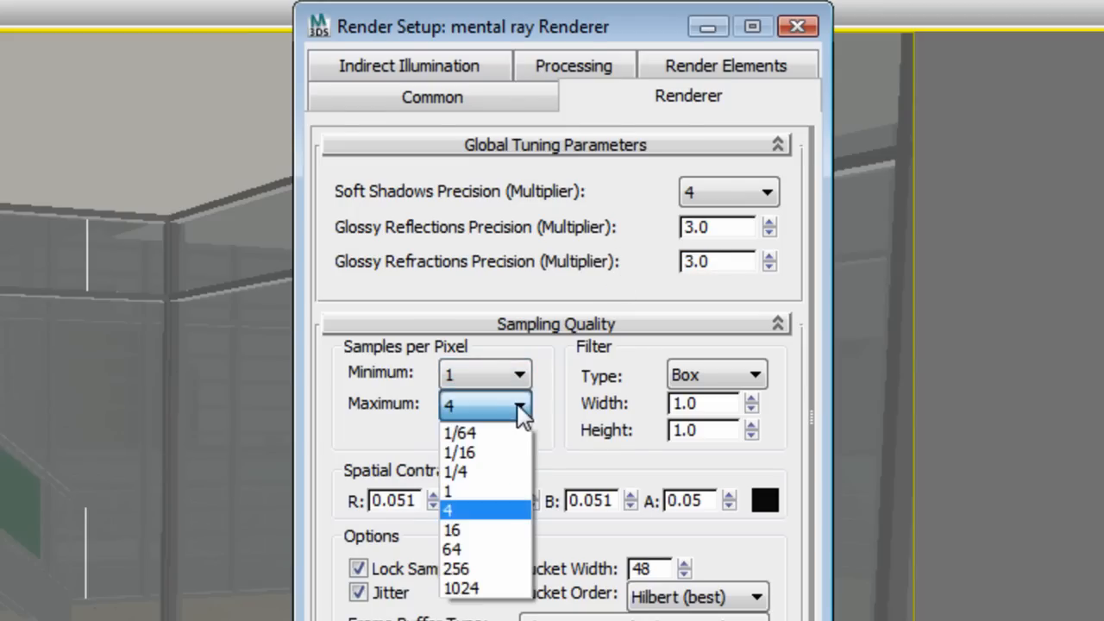
pyautogui.click(497, 530)
pyautogui.hotkey('shift', 'q')
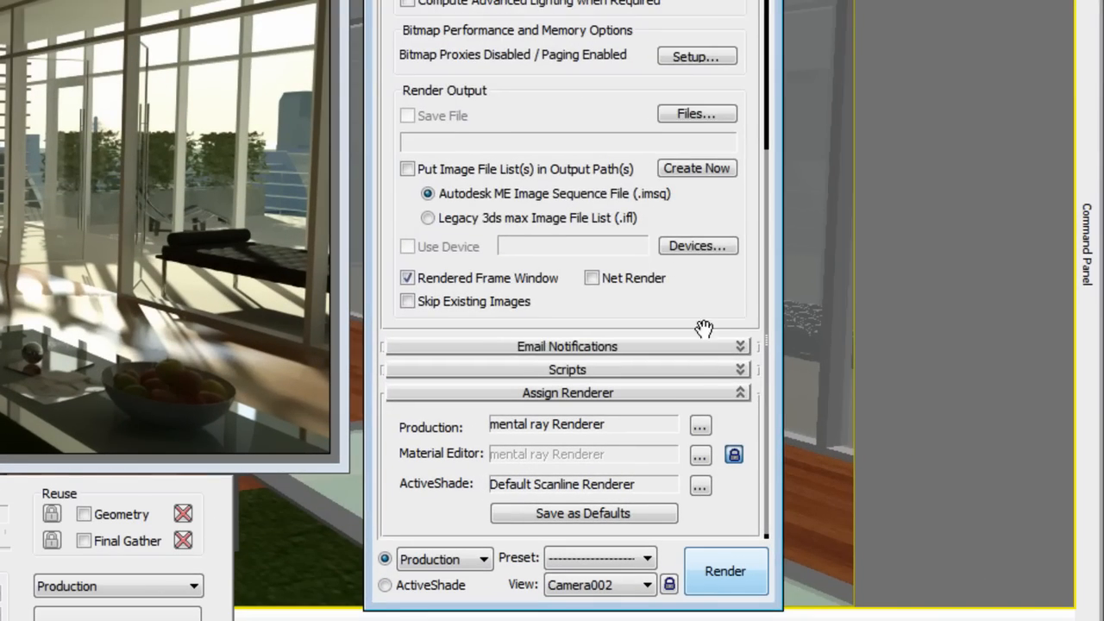
# Step: Assign the mental ray iray Renderer as the production renderer and open its renderer-specific settings
pyautogui.click(701, 427)
pyautogui.click(453, 69)
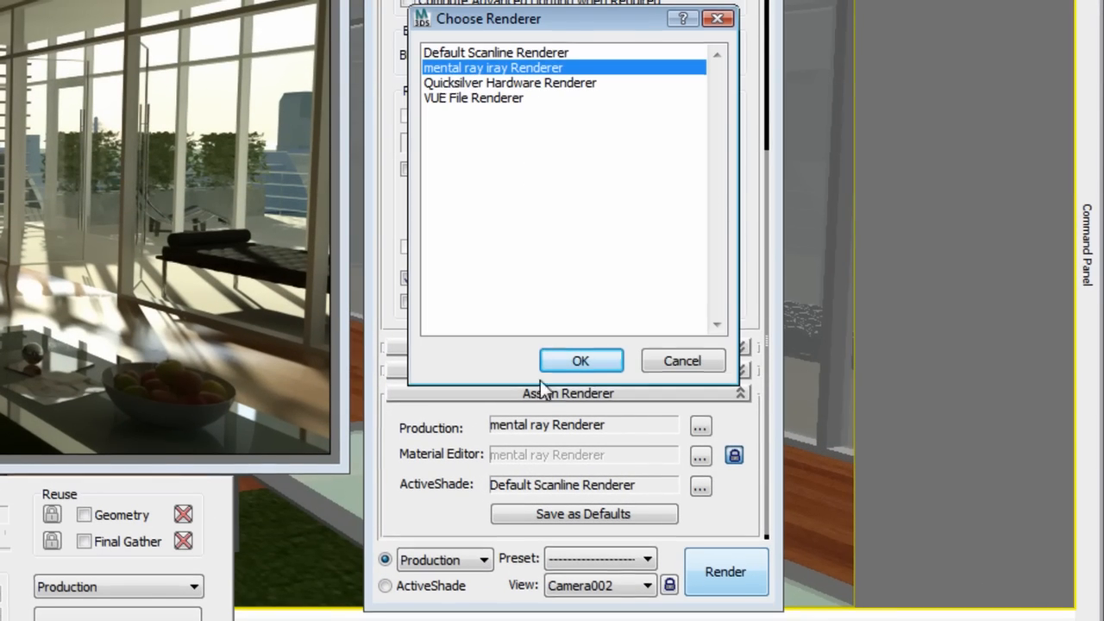
pyautogui.click(561, 362)
pyautogui.moveTo(803, 216); pyautogui.dragTo(789, 620)
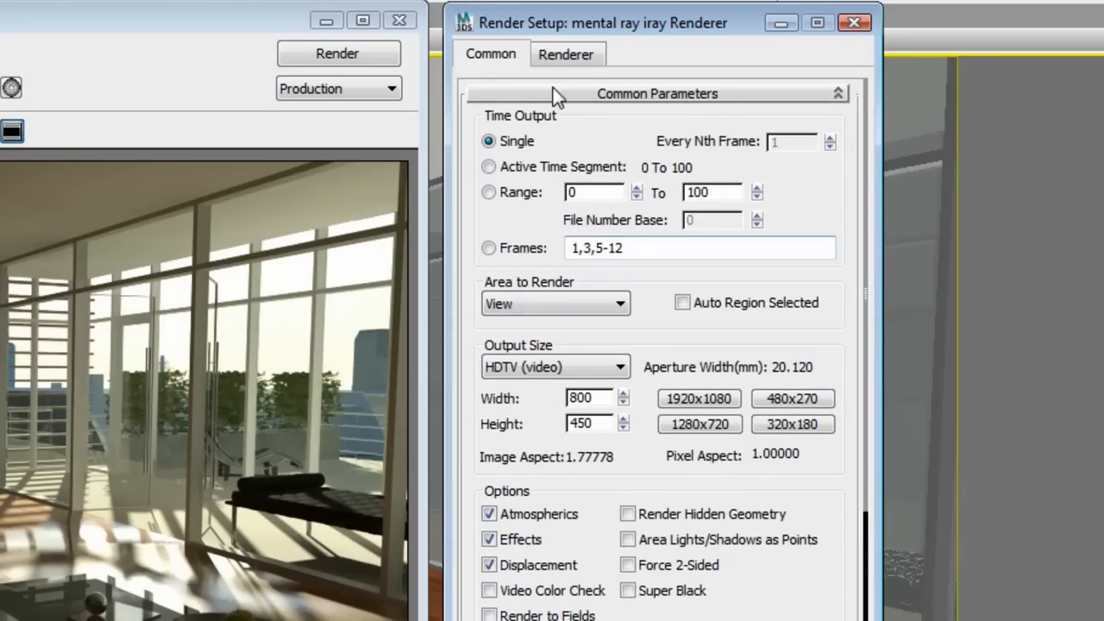
pyautogui.click(568, 55)
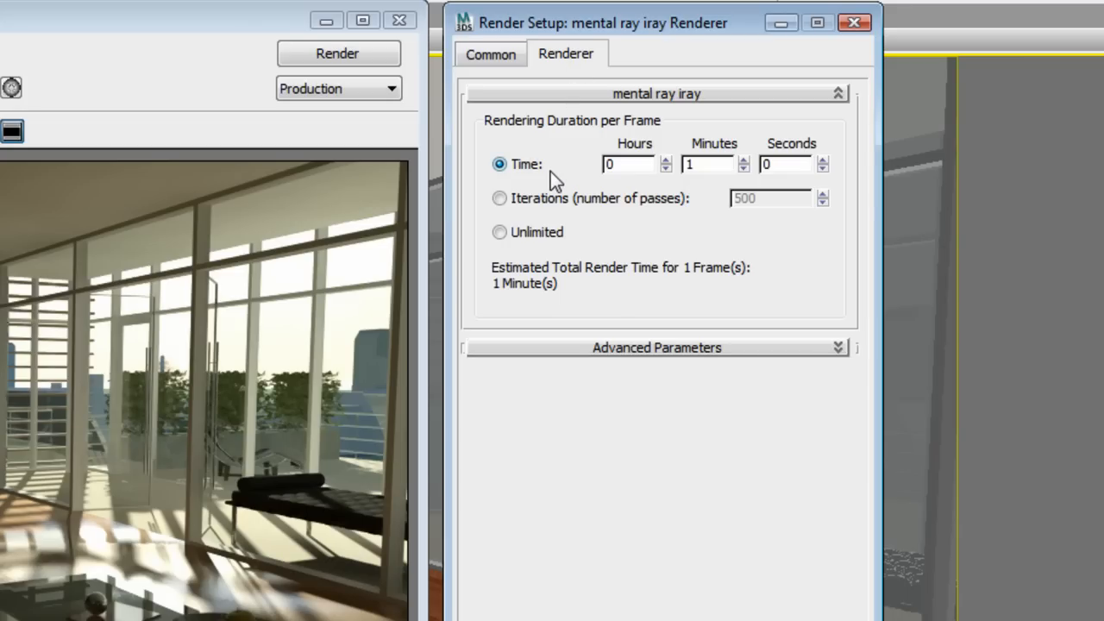
# Step: Try the Iterations and Unlimited modes for the rendering duration per frame
pyautogui.click(500, 198)
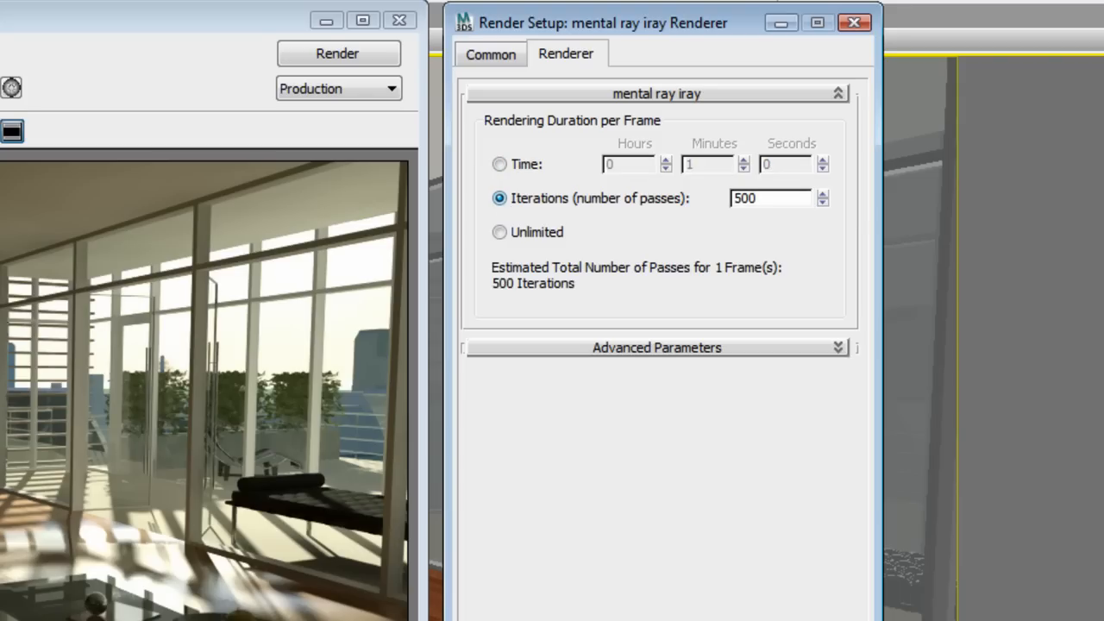
pyautogui.click(501, 234)
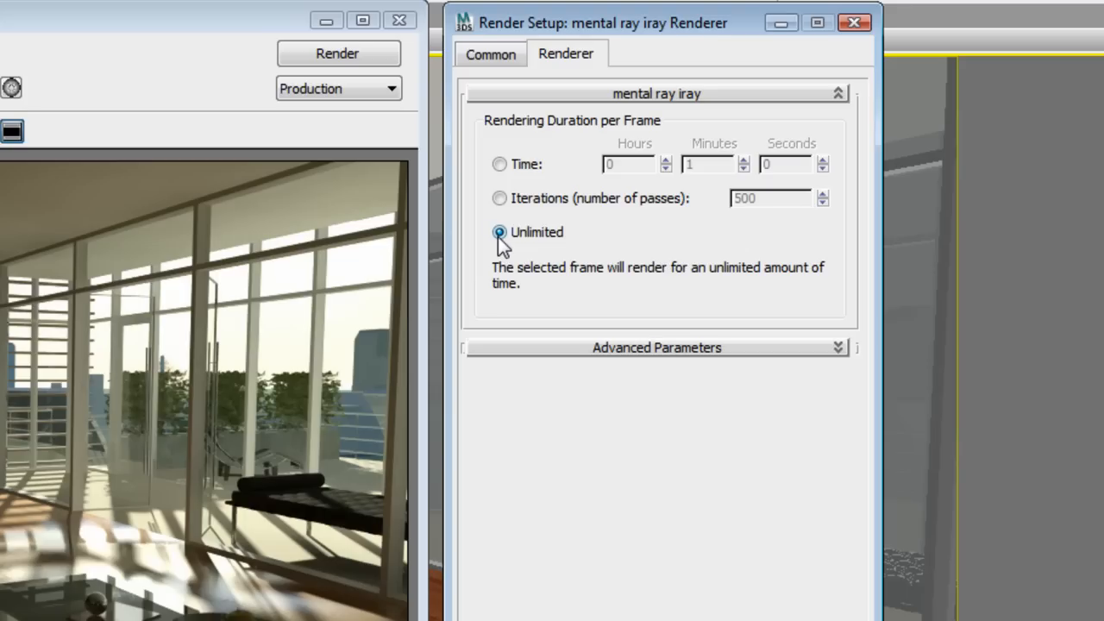
# Step: Limit the rendering duration per frame by time to 2 hours, 40 minutes and 48 seconds
pyautogui.click(500, 164)
pyautogui.doubleClick(635, 165)
pyautogui.write('2')
pyautogui.doubleClick(699, 164)
pyautogui.write('40')
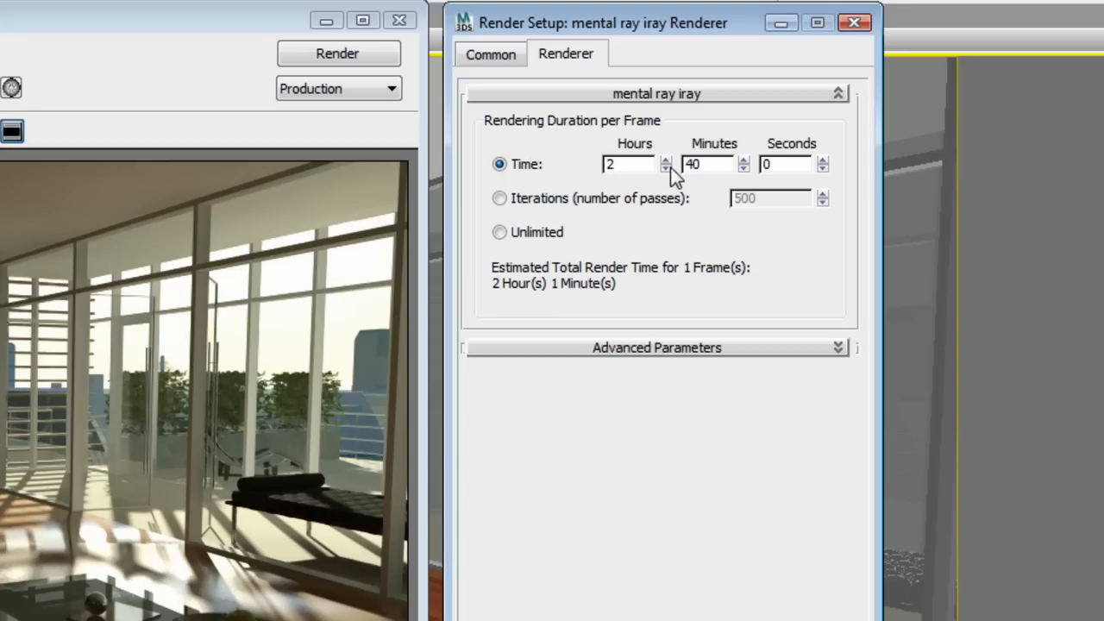
pyautogui.doubleClick(765, 165)
pyautogui.write('48')
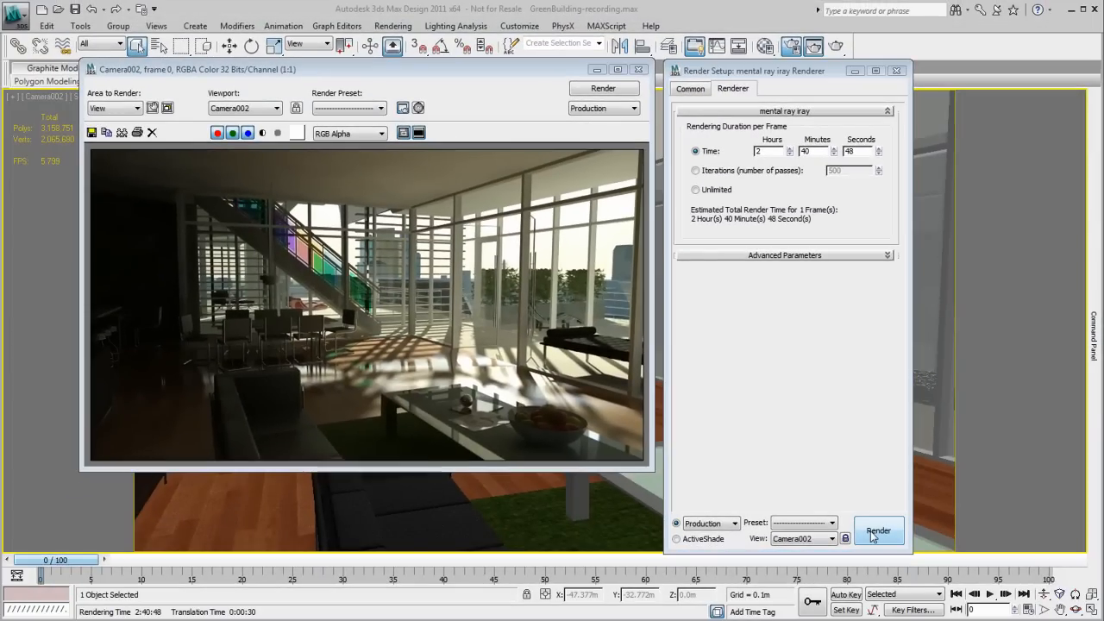
# Step: Start the iray render of Camera002 and bring the render message window into view
pyautogui.click(874, 555)
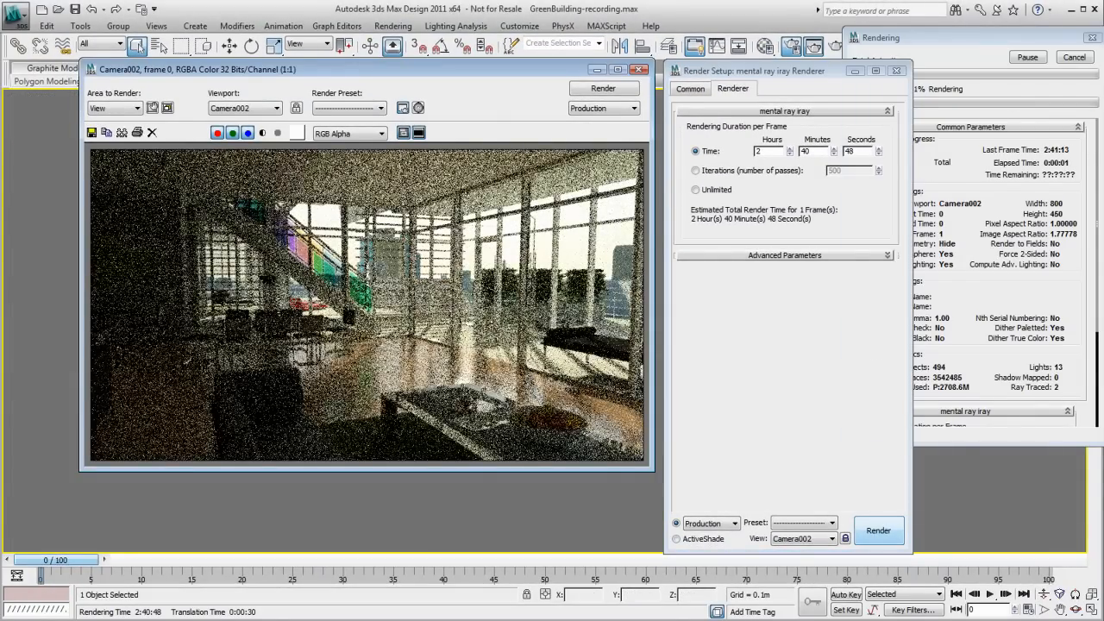
pyautogui.moveTo(762, 619); pyautogui.dragTo(793, 351)
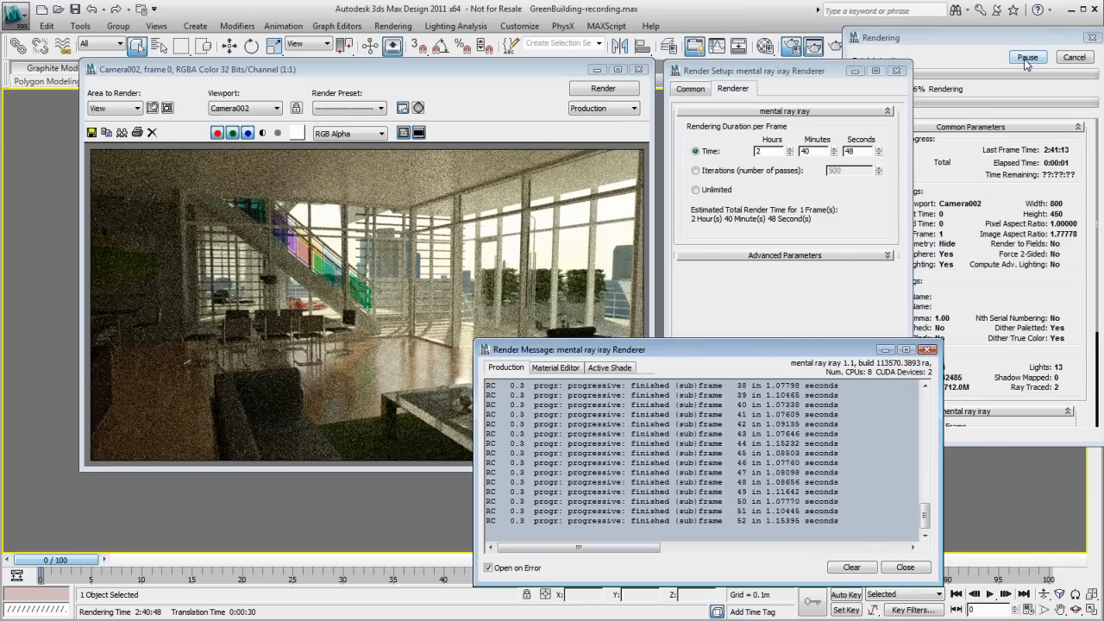
# Step: Pause the iray render to save its current image as a TIF file named for 55 passes, and resume rendering
pyautogui.click(1027, 58)
pyautogui.click(91, 132)
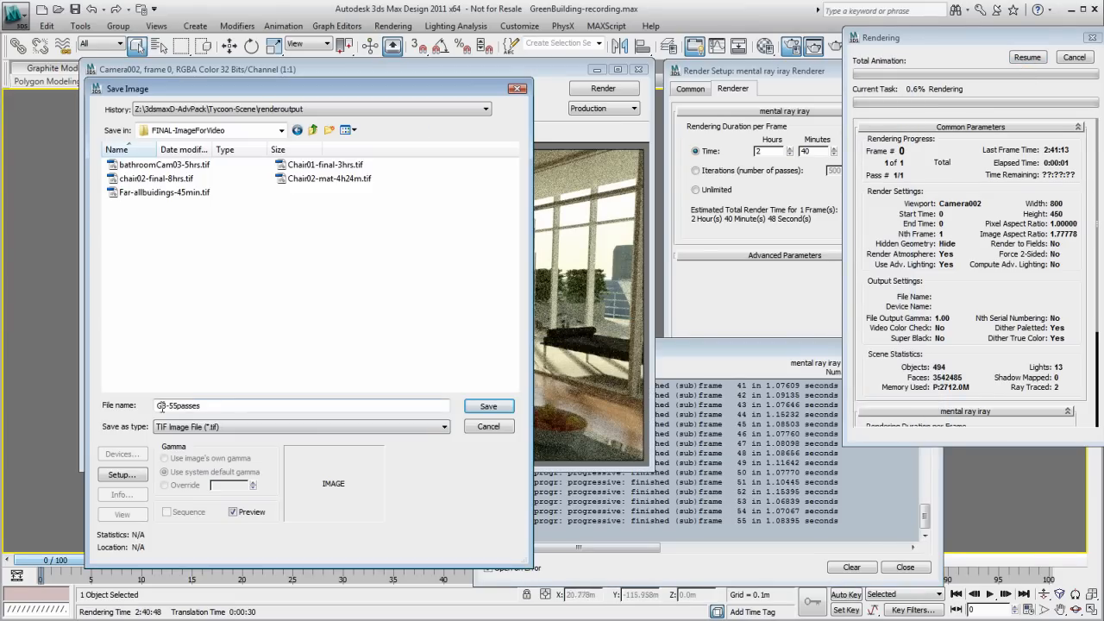
pyautogui.click(488, 407)
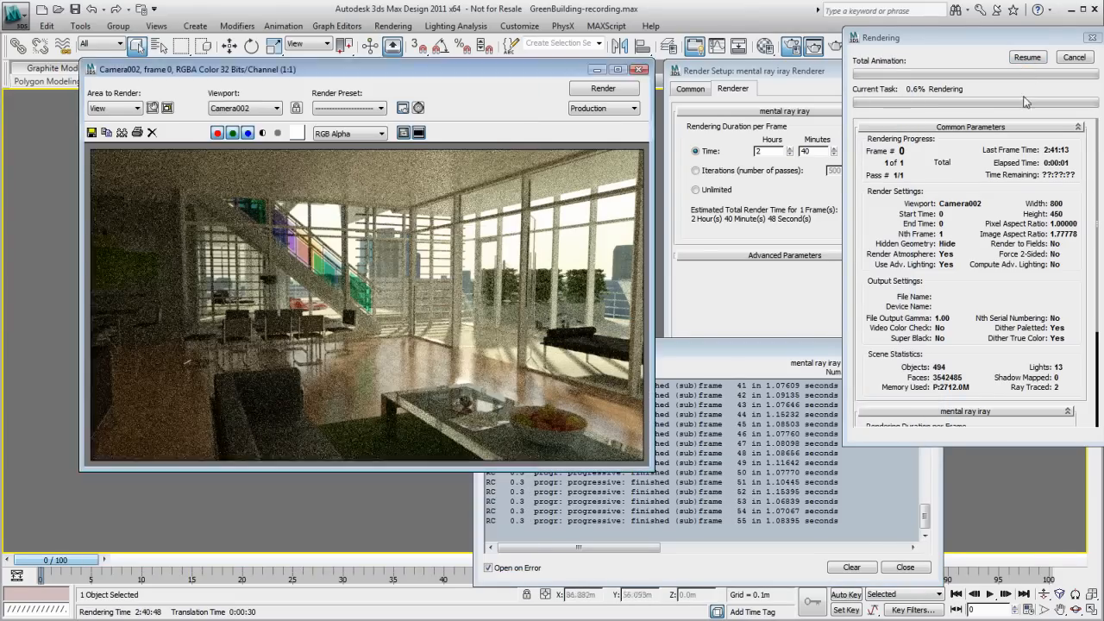
pyautogui.click(1027, 57)
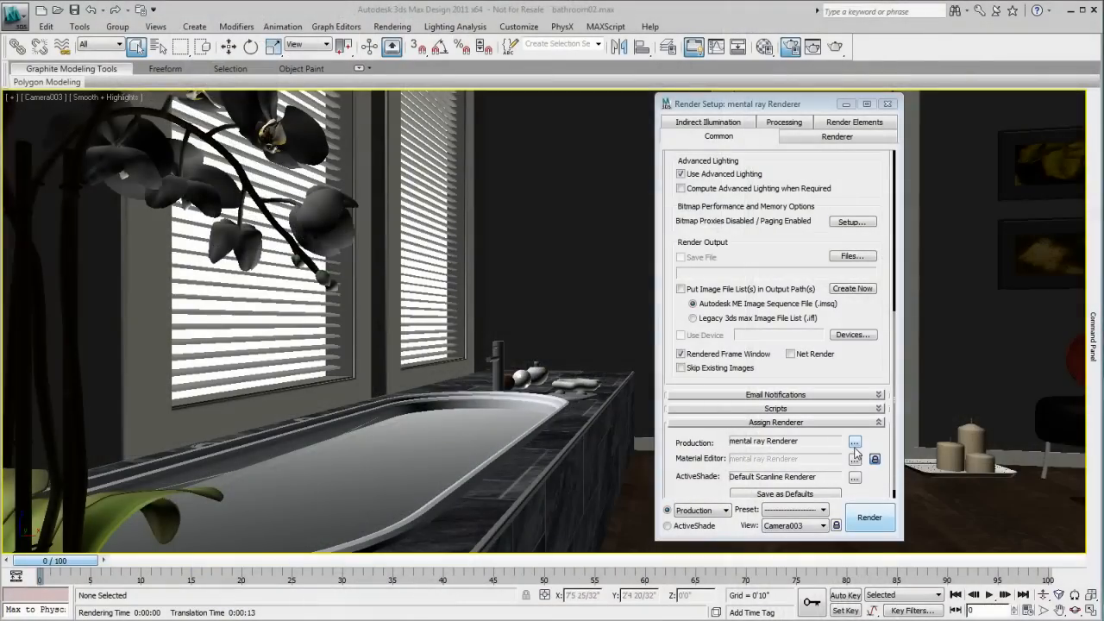
# Step: Assign the mental ray iray Renderer as the production renderer for the bathroom scene
pyautogui.click(854, 443)
pyautogui.click(732, 241)
pyautogui.click(782, 415)
# Step: Set the rendering duration per frame to Unlimited and start rendering the bathroom's Camera003 view
pyautogui.click(729, 123)
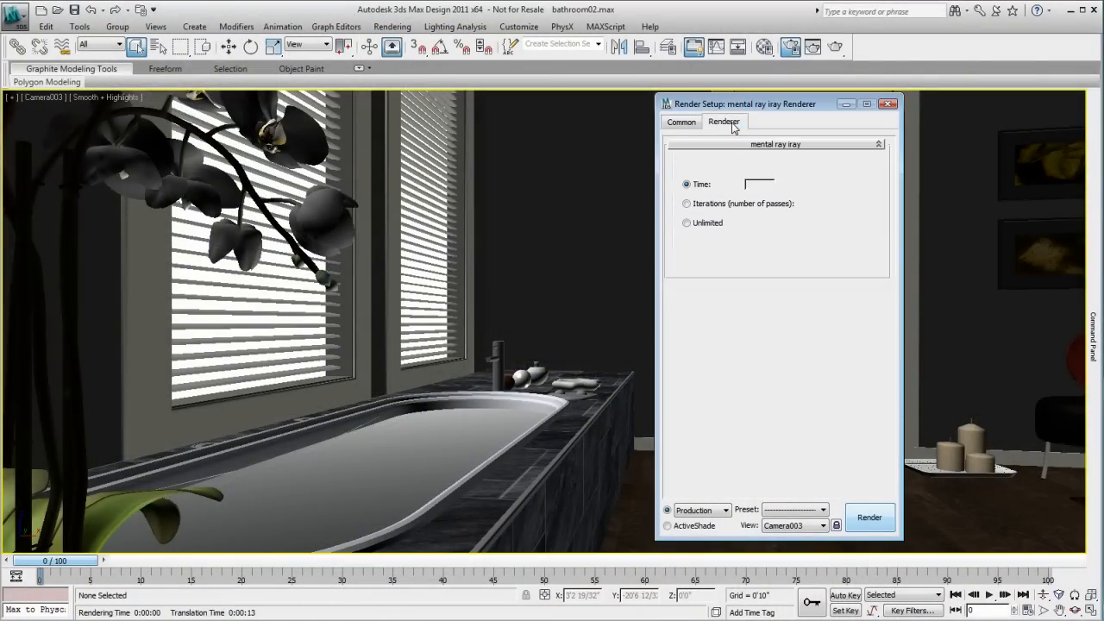
pyautogui.click(688, 223)
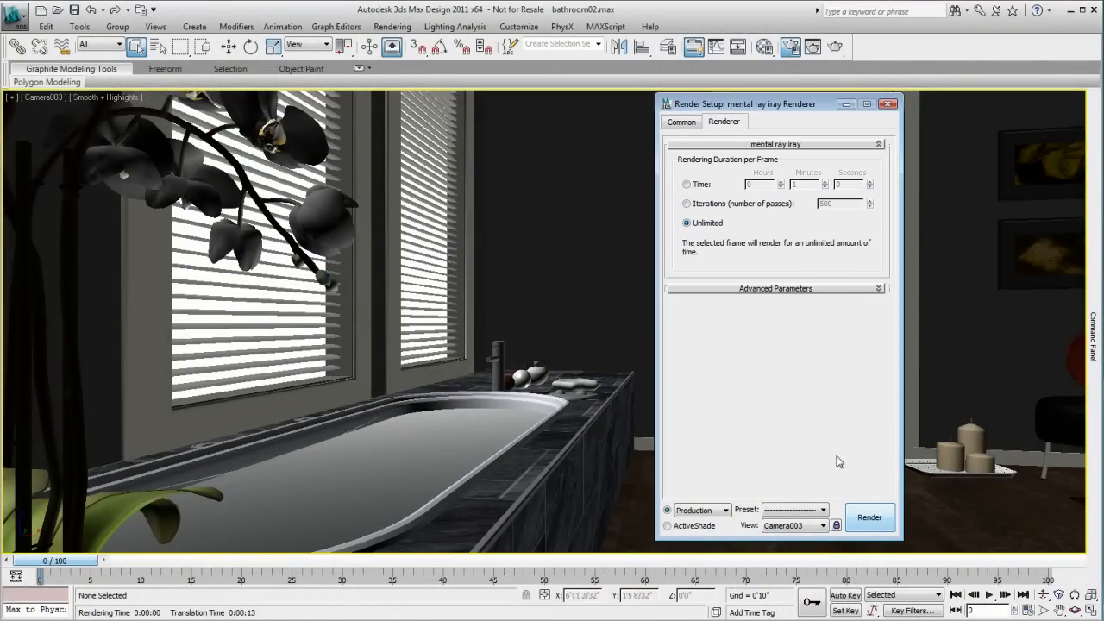
pyautogui.click(870, 517)
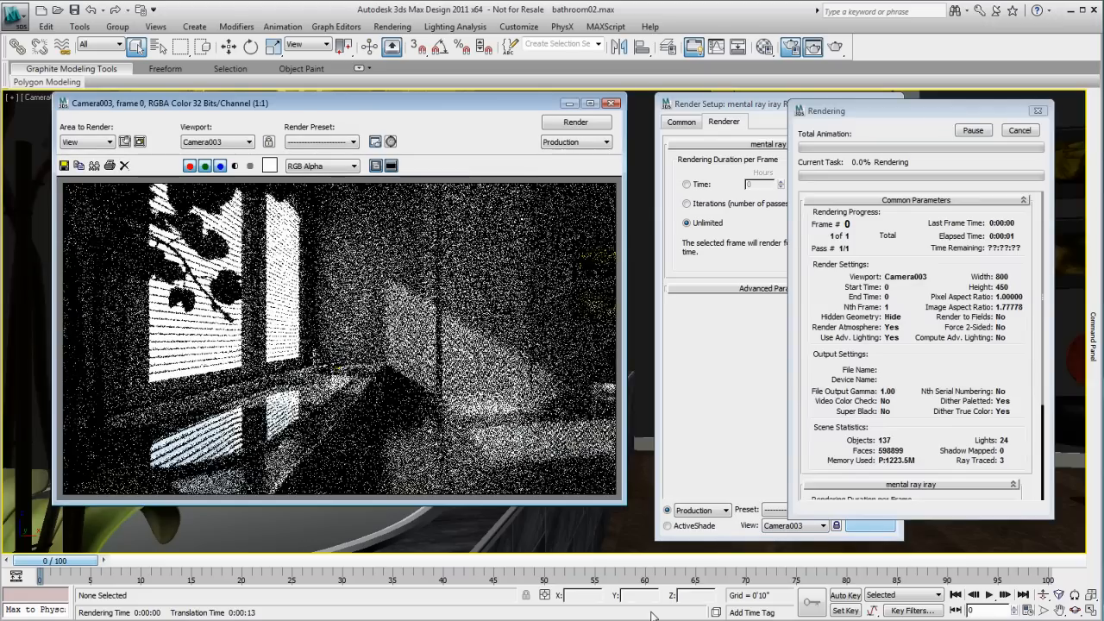